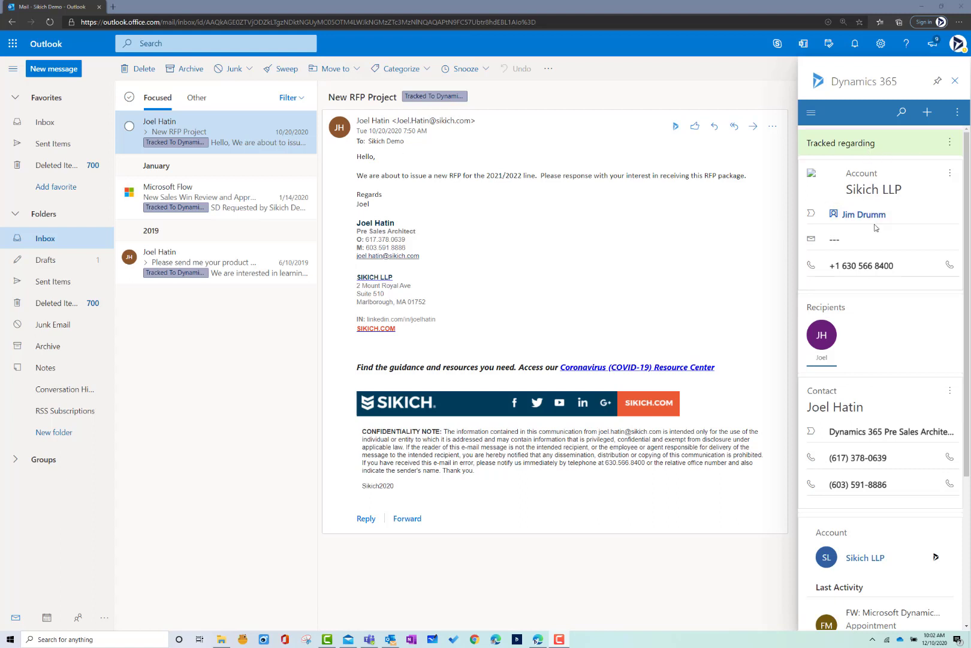
scroll(883, 229, down, 2)
scroll(872, 231, down, 1)
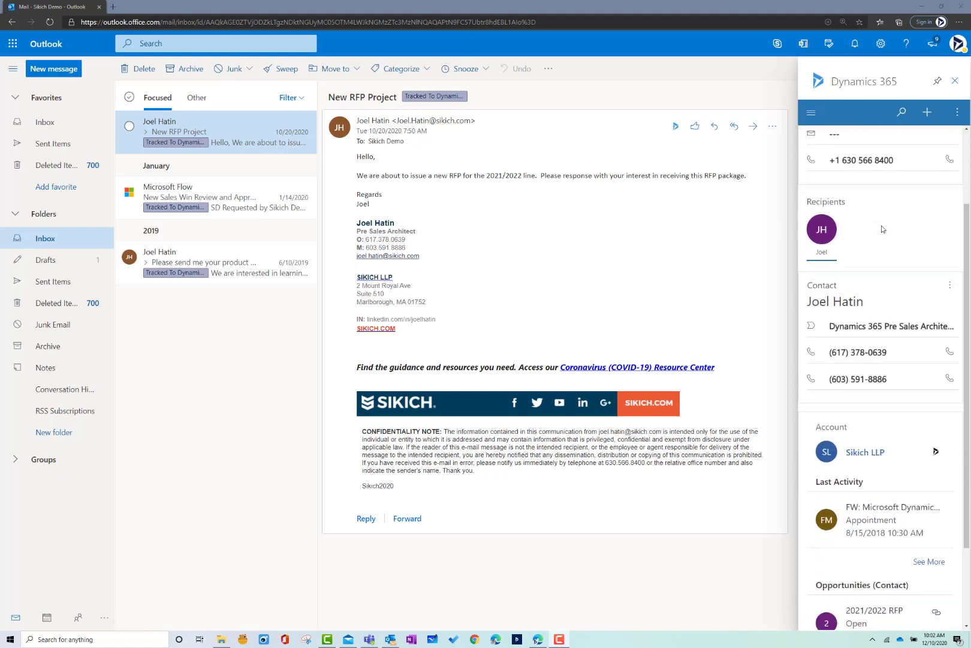
scroll(858, 237, down, 1)
scroll(839, 244, down, 1)
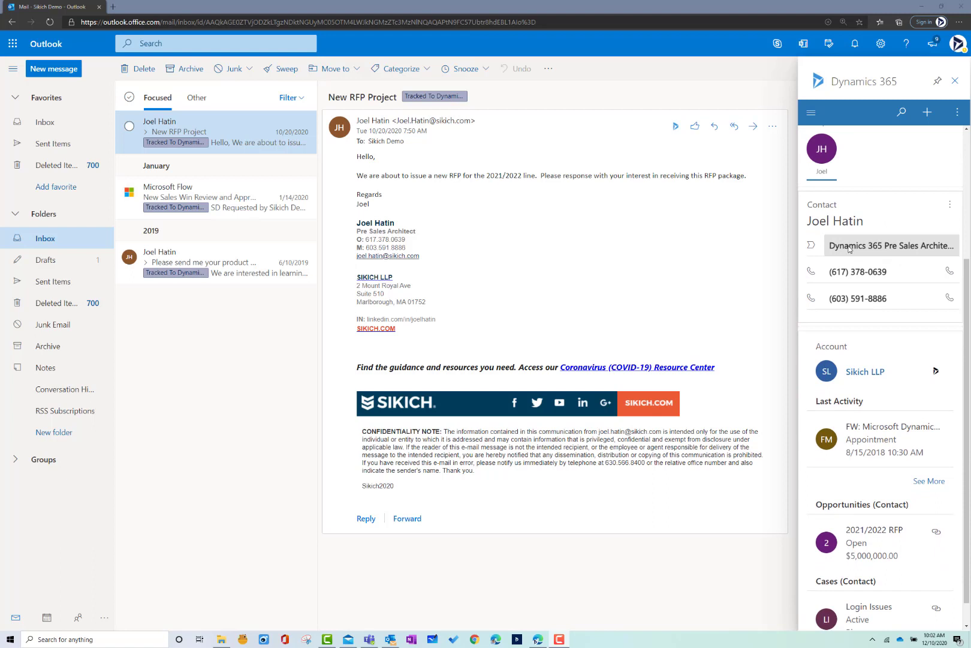
scroll(866, 341, down, 1)
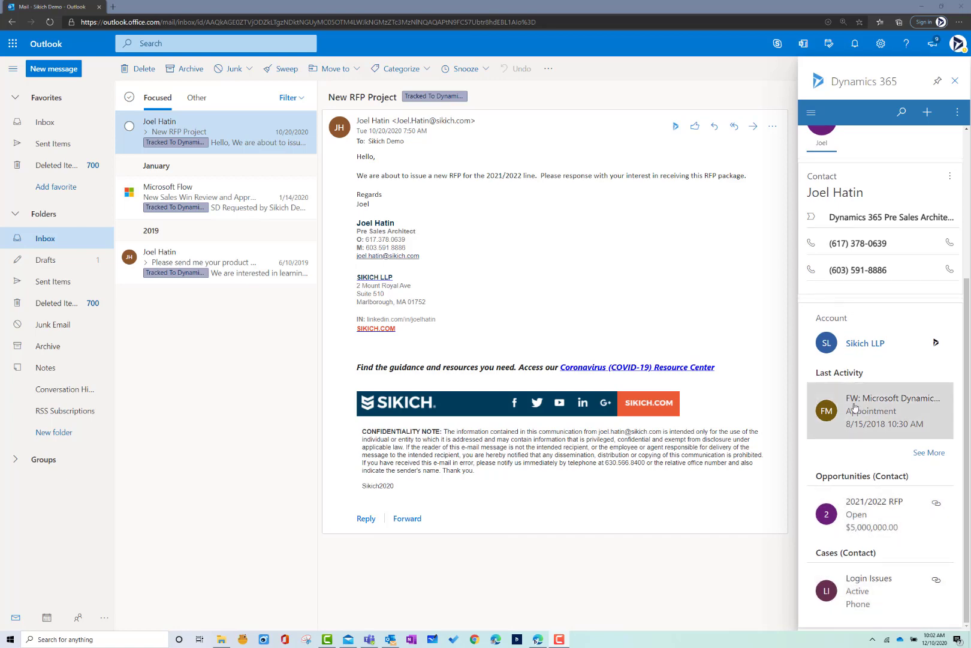
scroll(856, 410, up, 5)
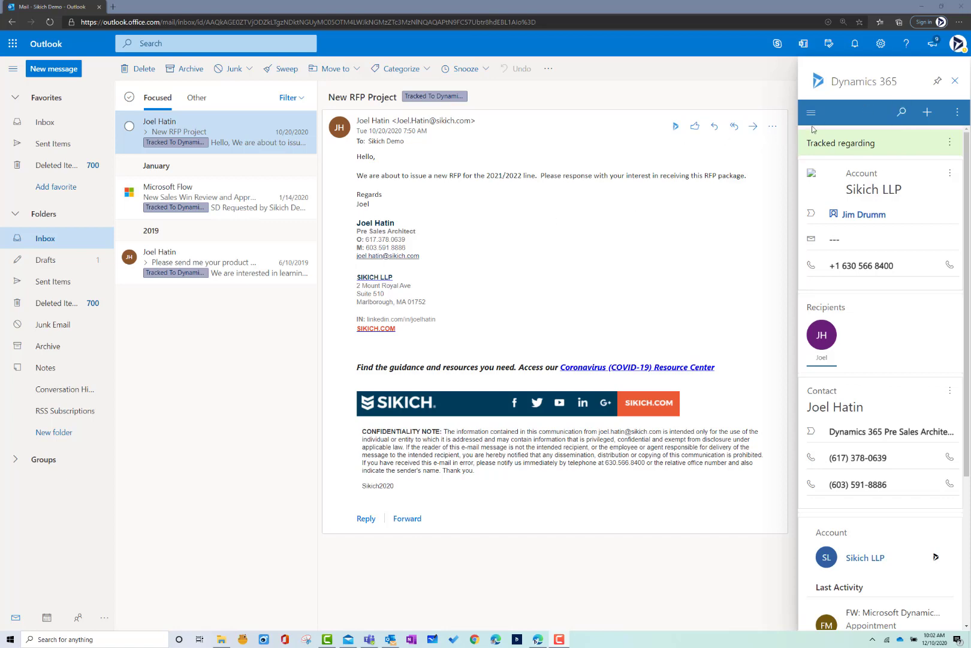
click(714, 131)
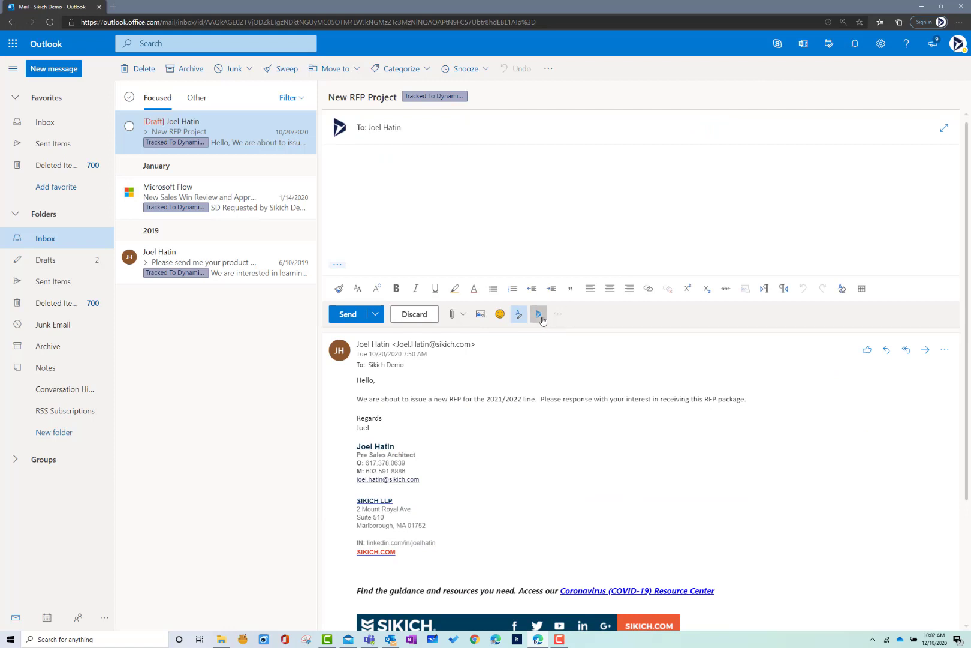
click(540, 316)
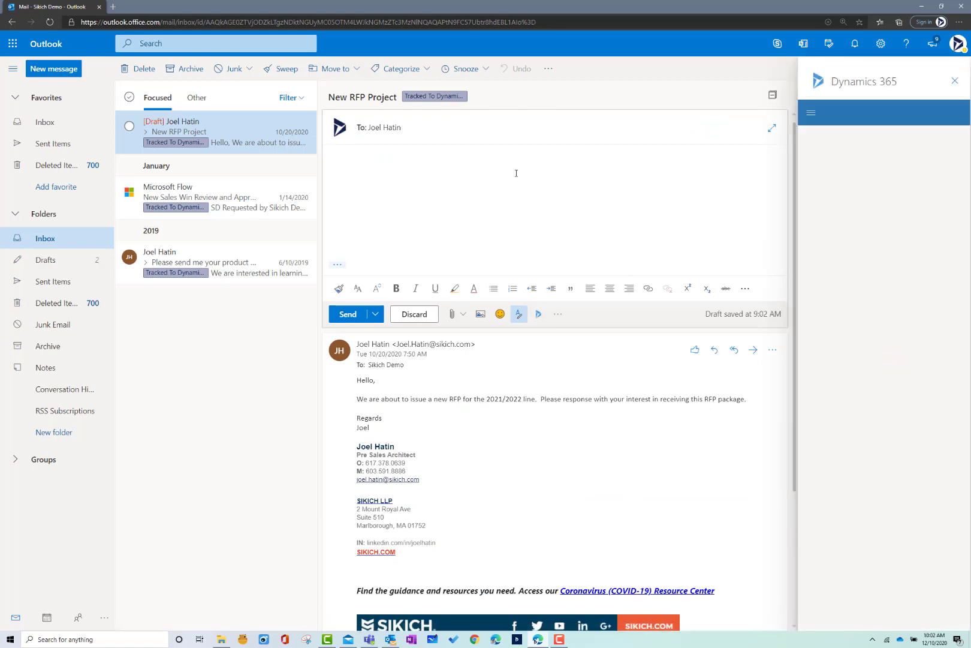
text(Thanks for)
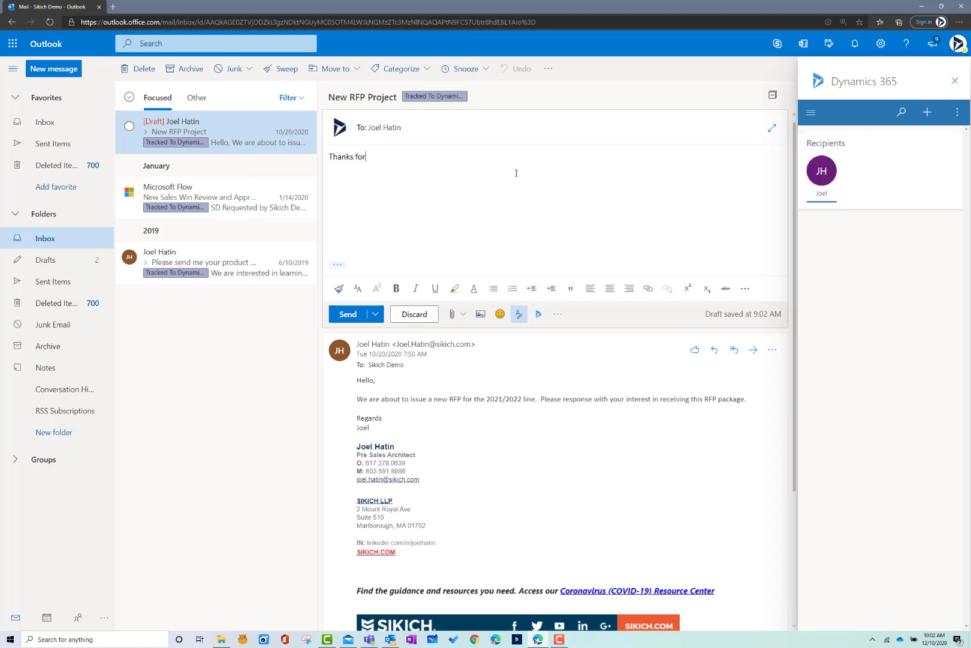
text( the email.  We a)
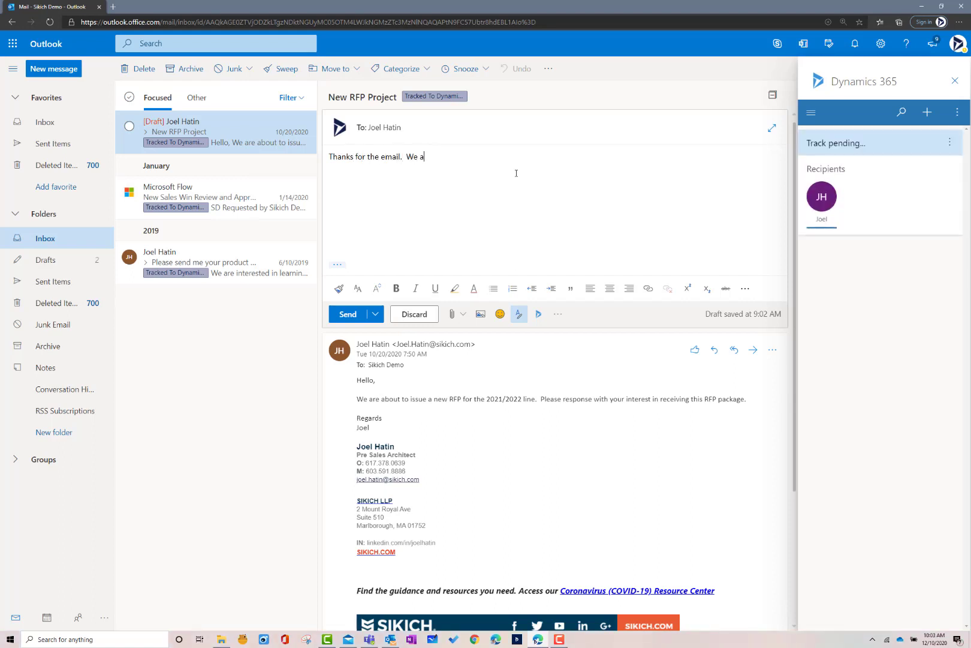
text(re interes)
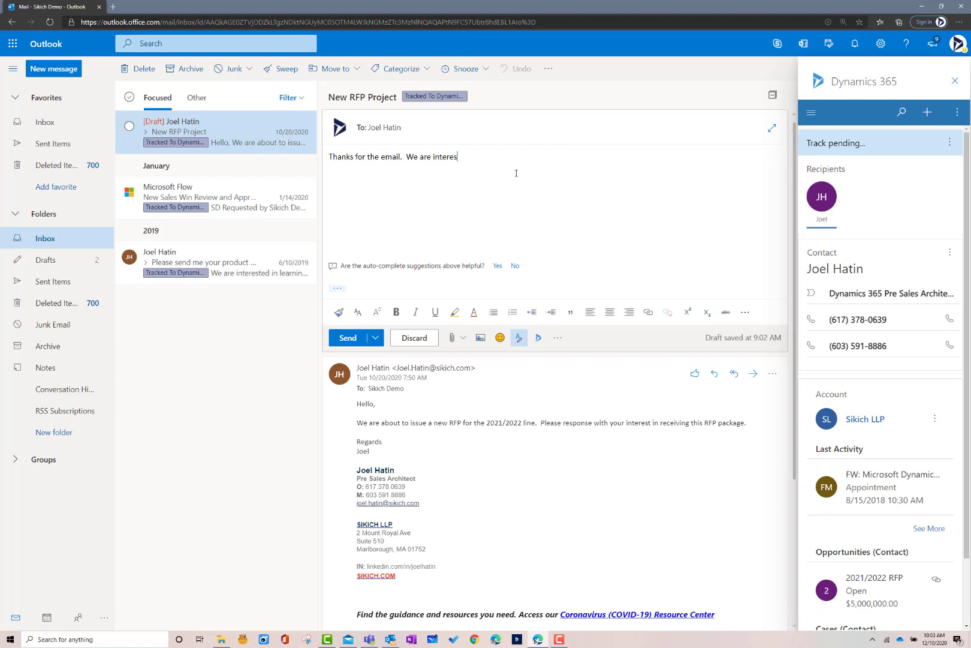
text(ted)
text(.)
key(Return)
text(Please see)
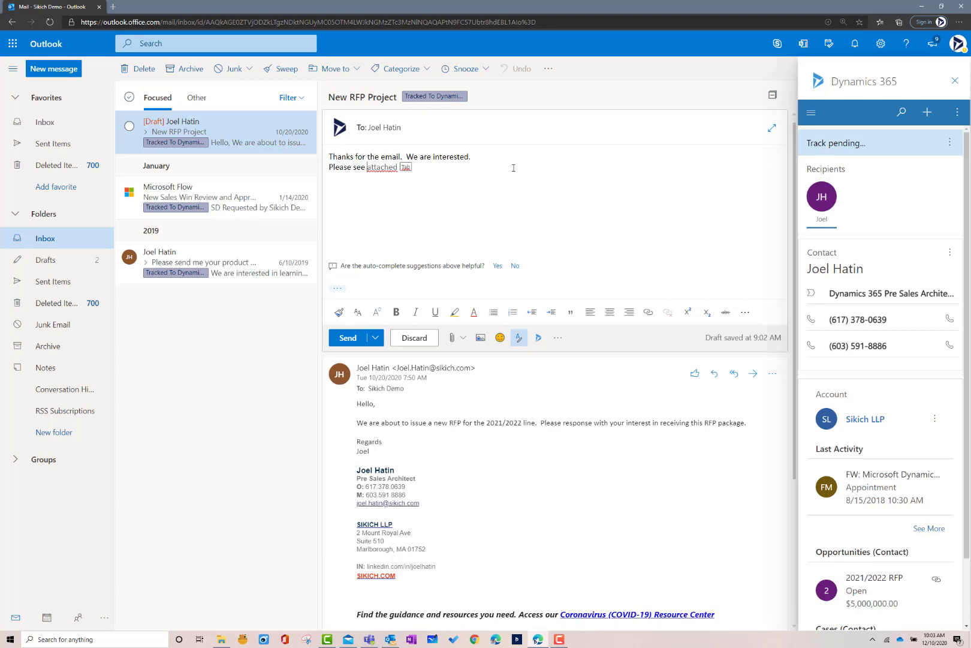
key(Tab)
text(i)
text(nformation)
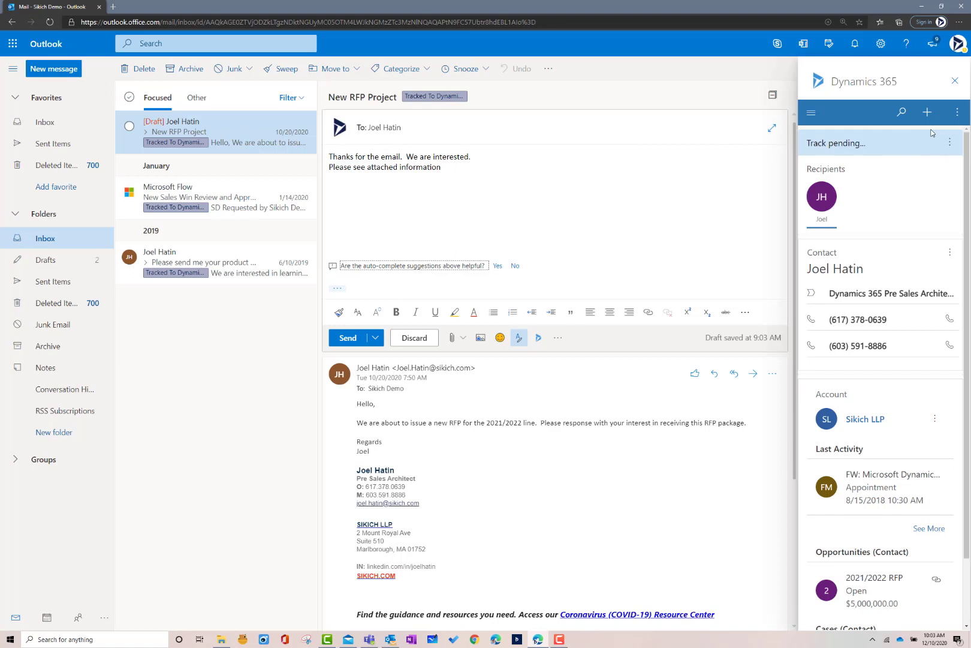
In the Dynamics 365 Add Sales Literature form, choose subject Service and Commercial Loans literature.
click(958, 115)
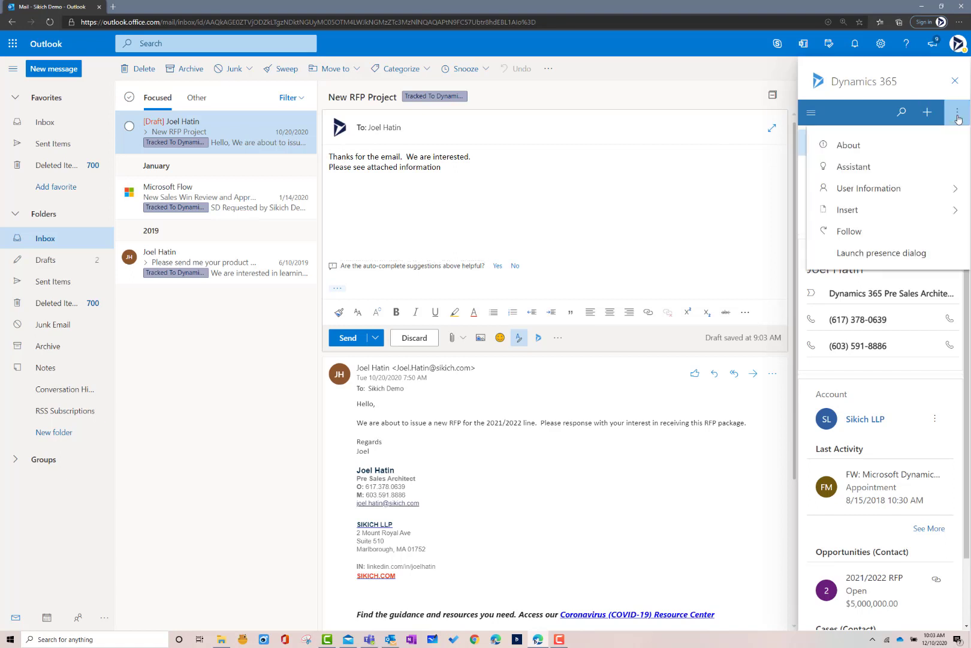
click(955, 210)
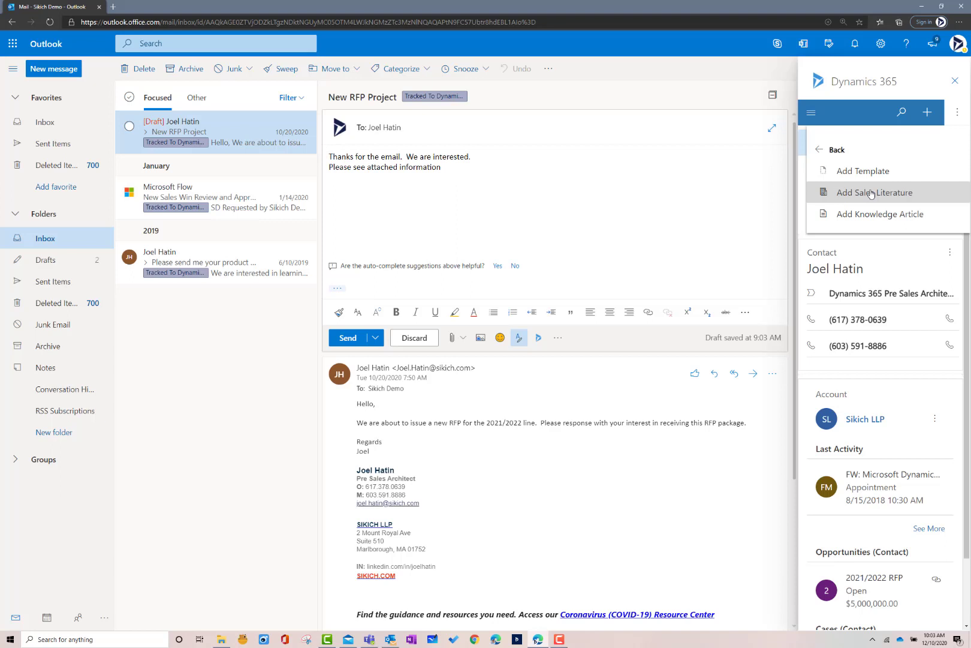
click(873, 193)
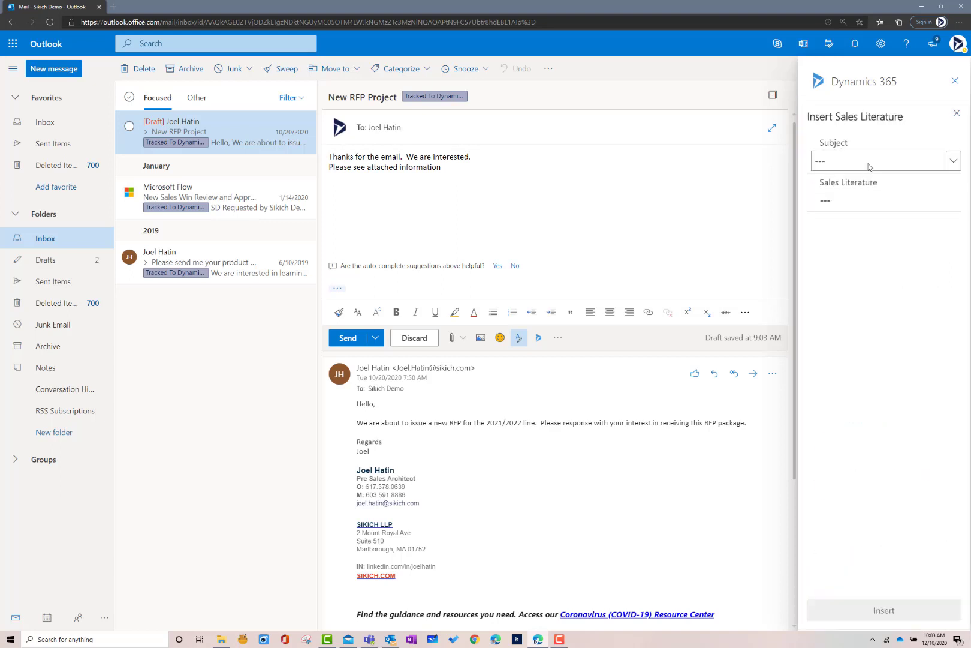
click(869, 166)
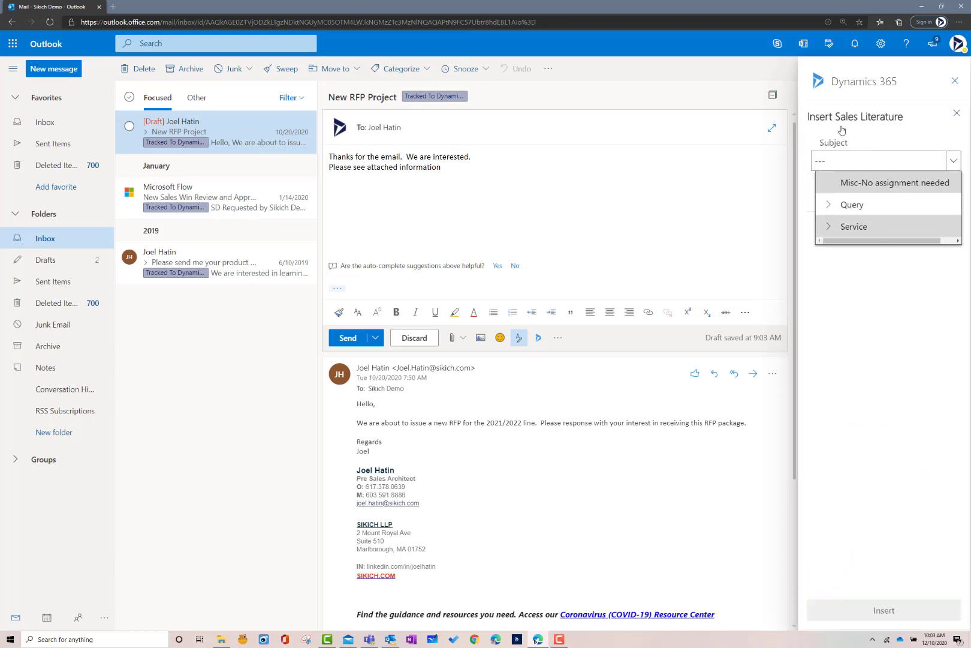
click(854, 226)
click(865, 201)
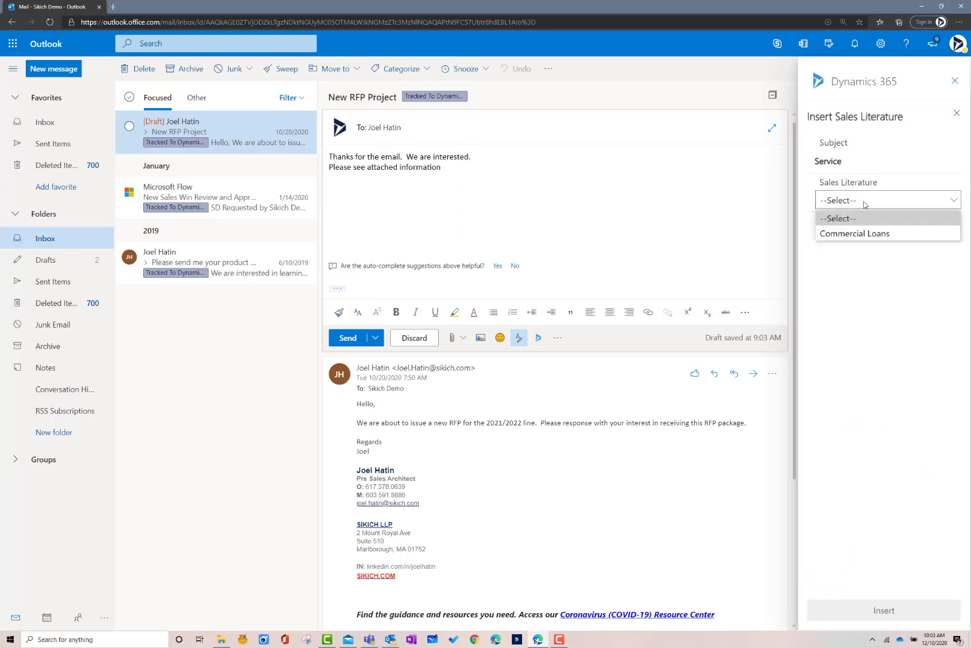
click(866, 236)
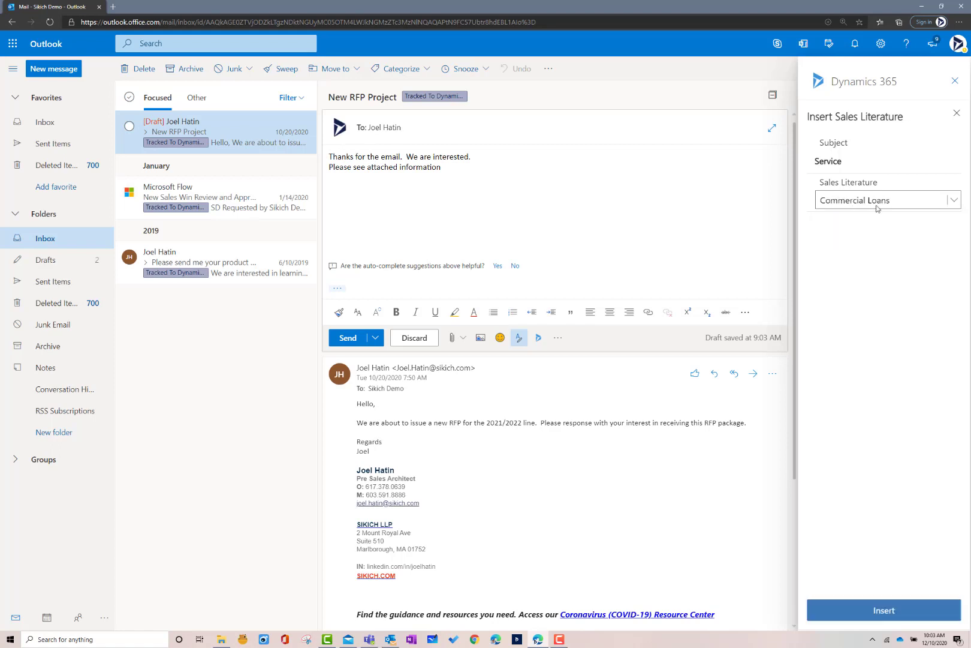
Insert the Commercial Loans sales literature PDF into the draft reply.
click(889, 610)
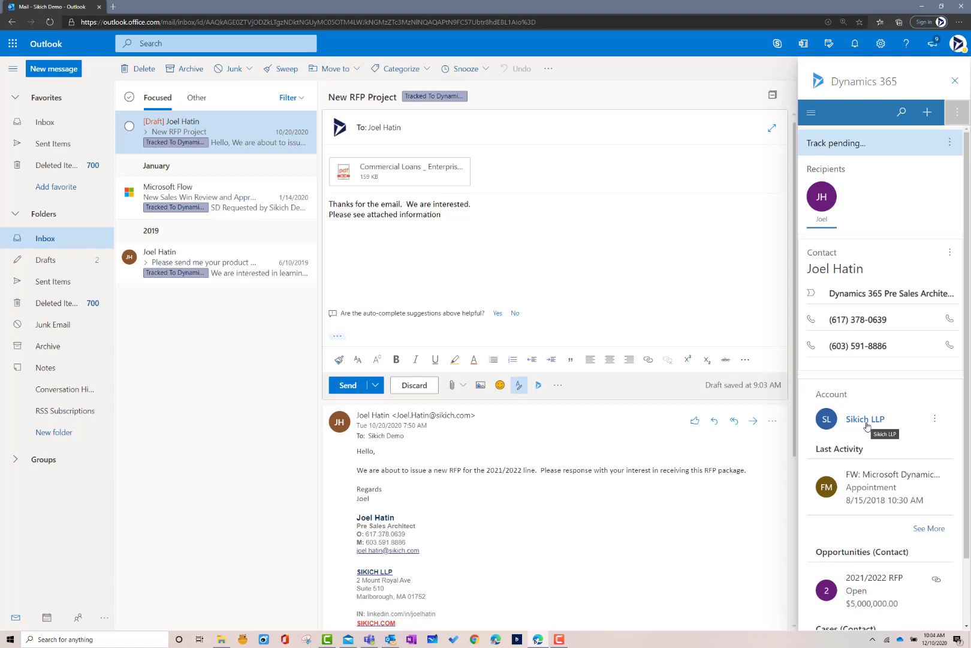
scroll(867, 426, down, 1)
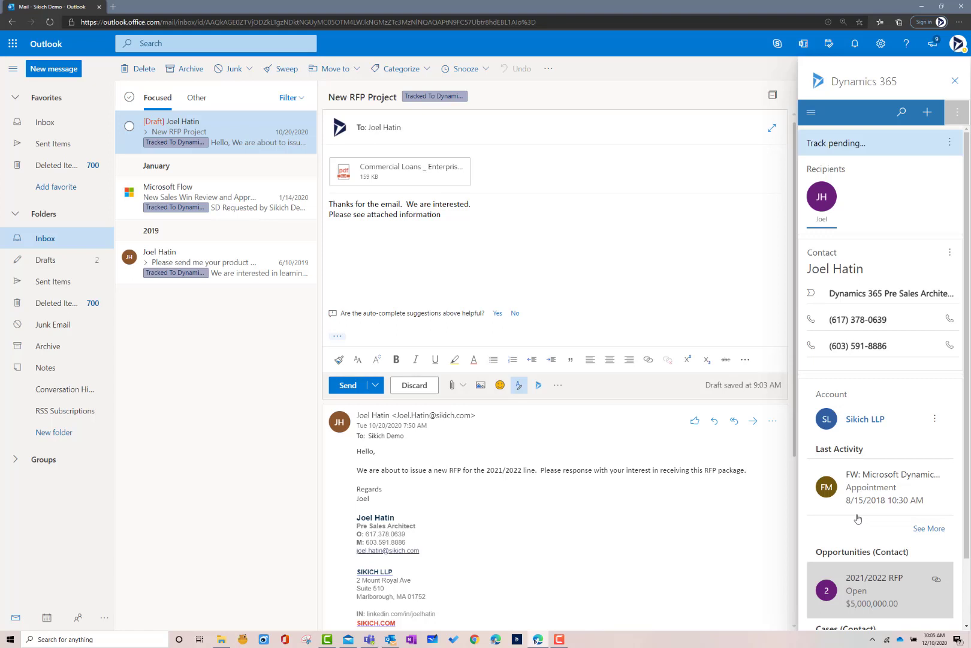
Open the Office 365 app launcher from the top-left waffle icon.
click(12, 45)
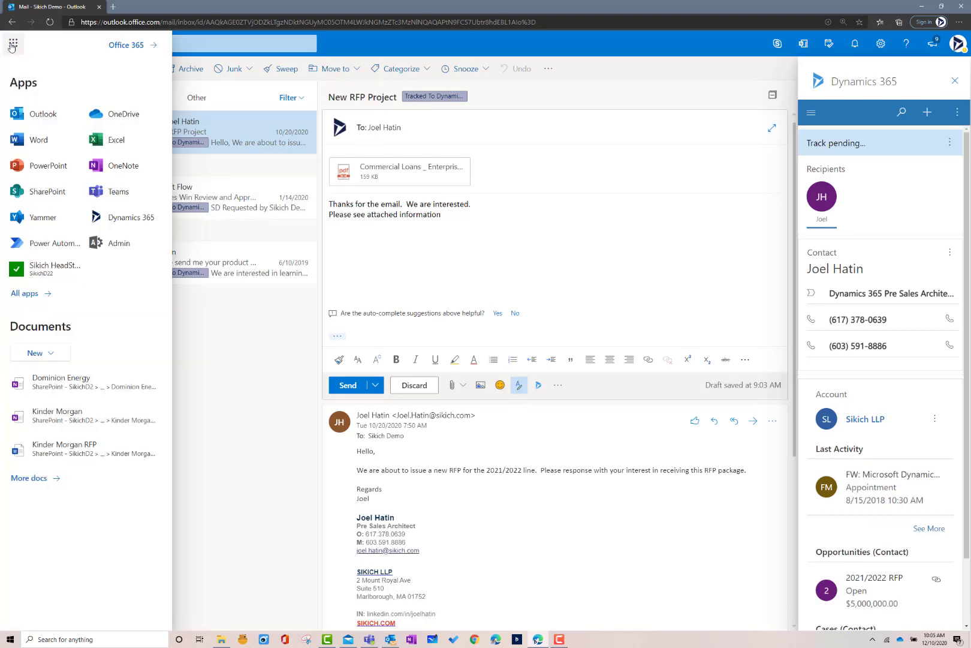